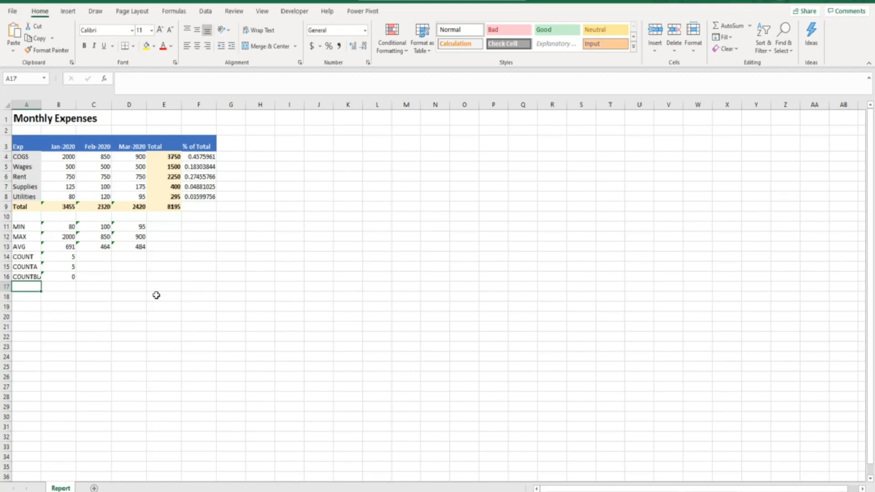
- Insert a blank column before column A so the expense report starts in column B
left_click(23, 103)
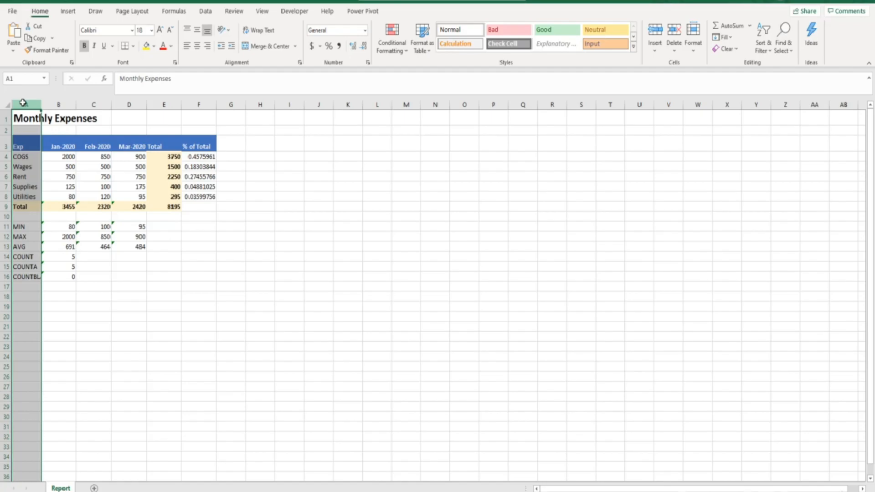
key("ctrl+plus")
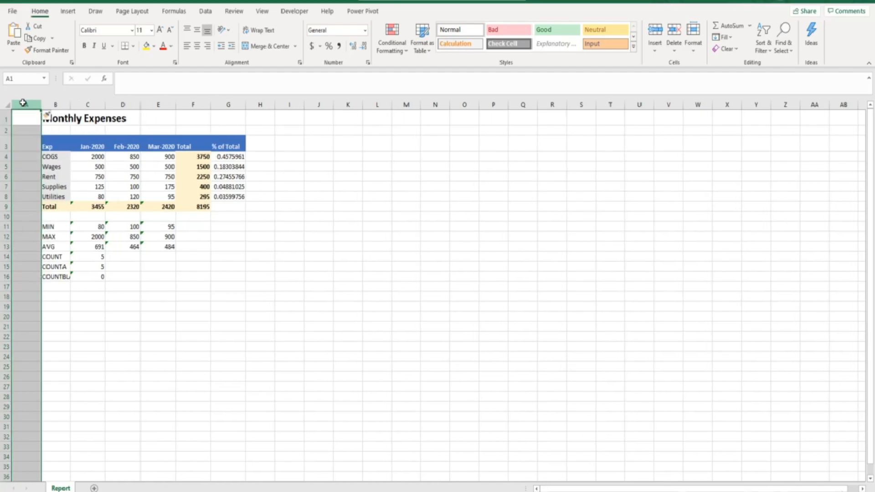
left_click(23, 120)
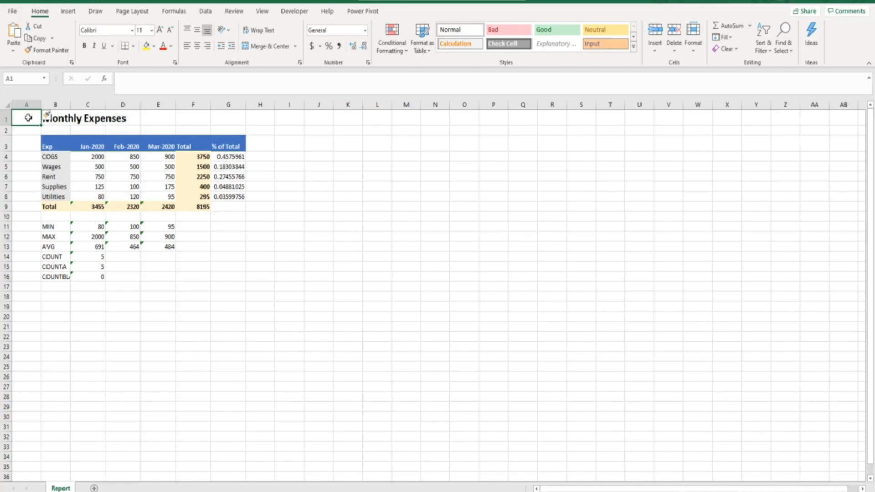
- Apply Thick Outside Borders around the whole expense table, B3:G9
left_click(52, 147)
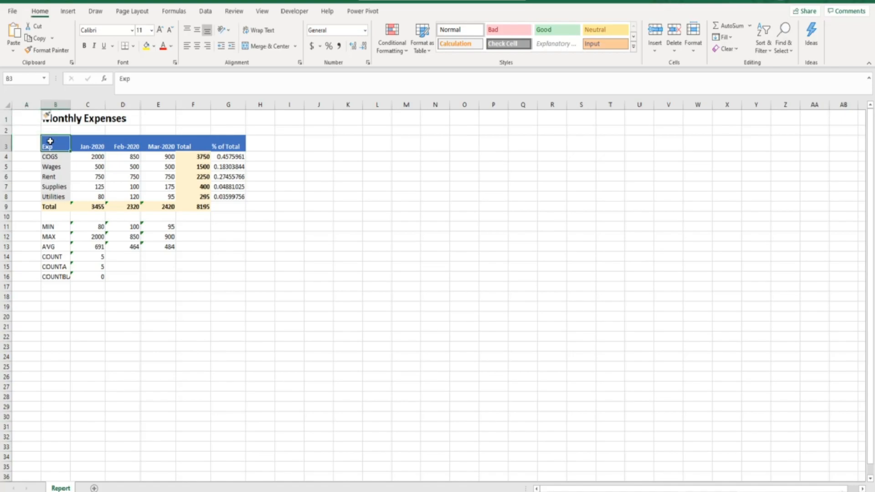
left_click_drag(53, 150, 222, 208)
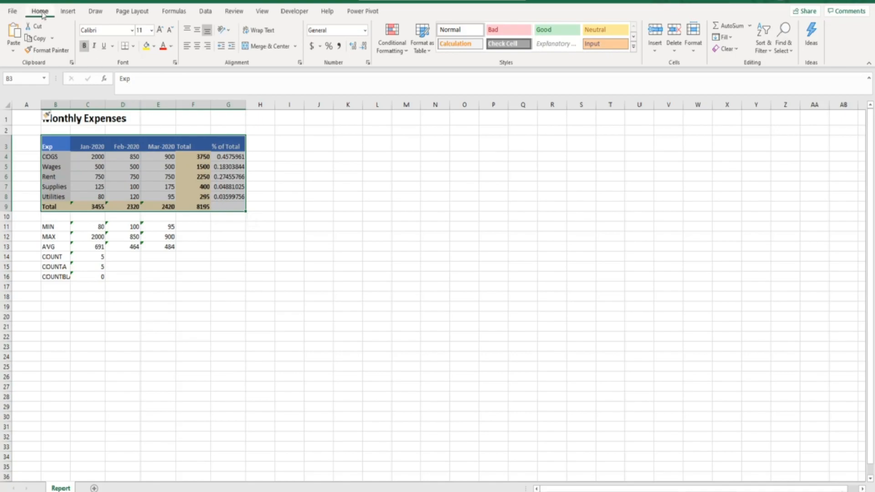
left_click(134, 50)
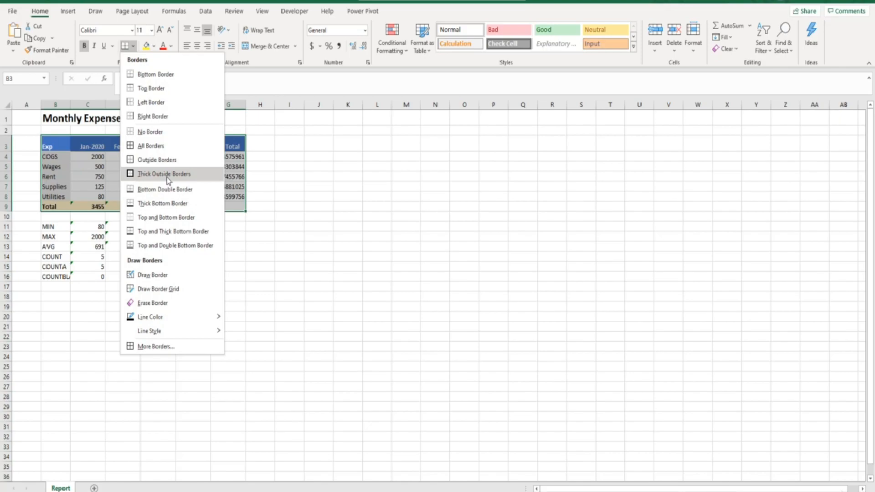
left_click(168, 176)
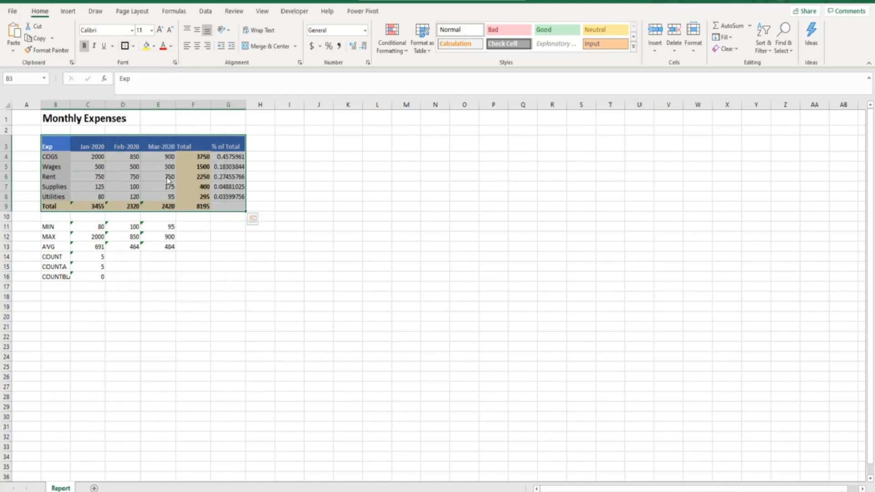
left_click(292, 177)
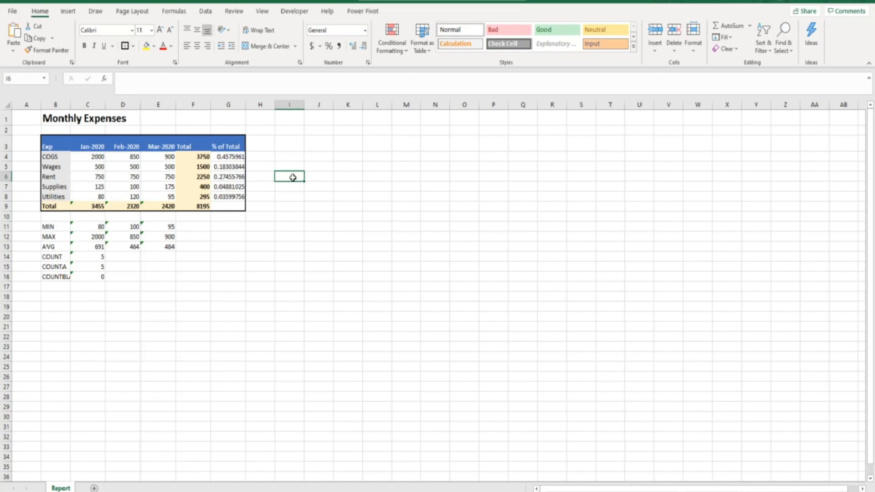
- Add a bottom border to the table's header row, B3:G3
left_click_drag(47, 144, 231, 143)
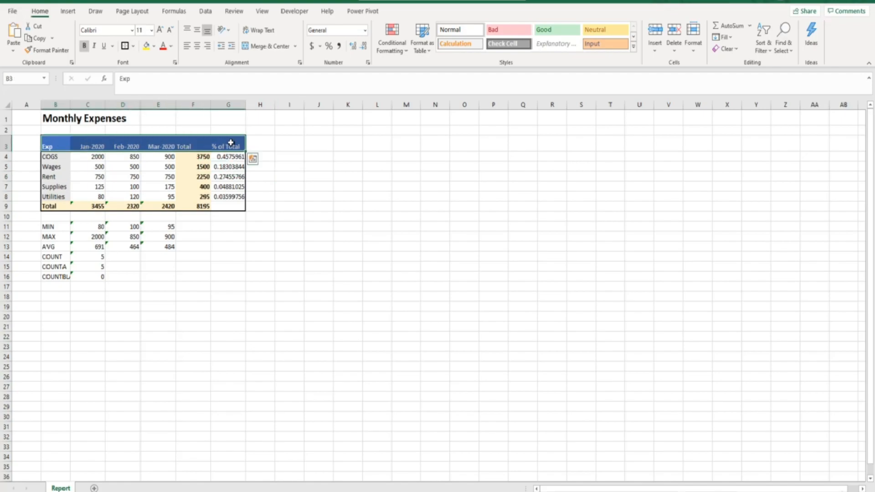
left_click(134, 47)
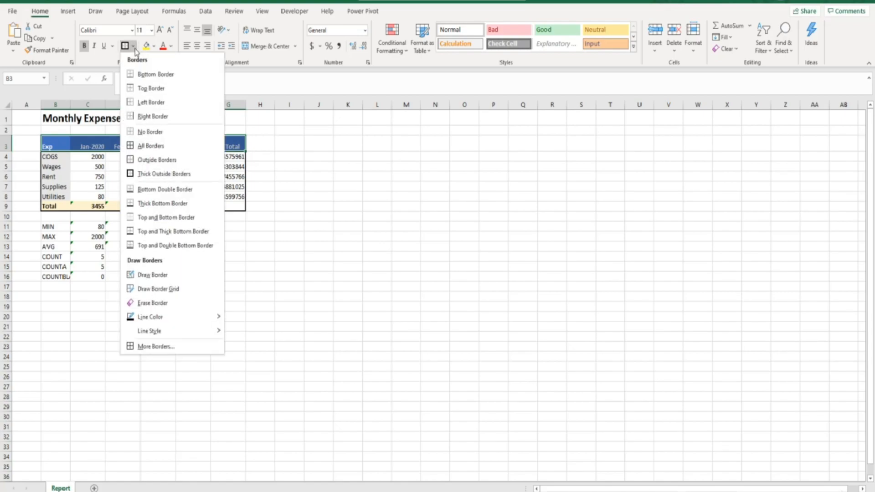
left_click(152, 75)
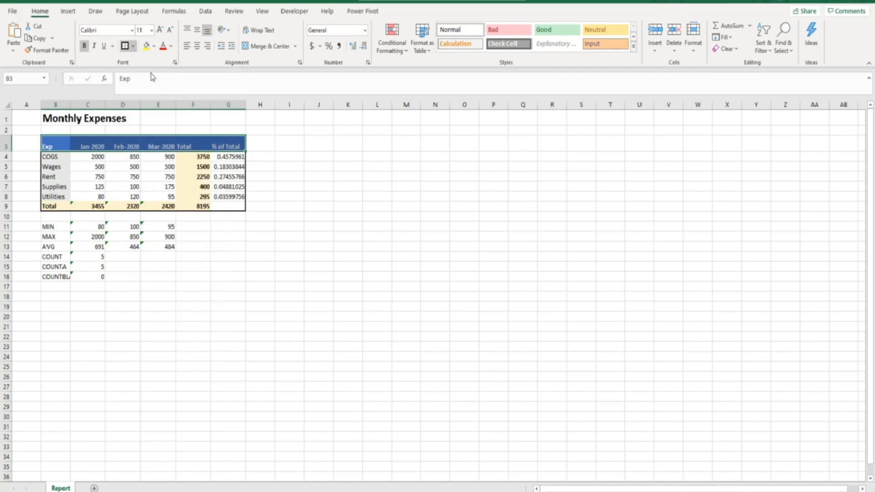
left_click(290, 166)
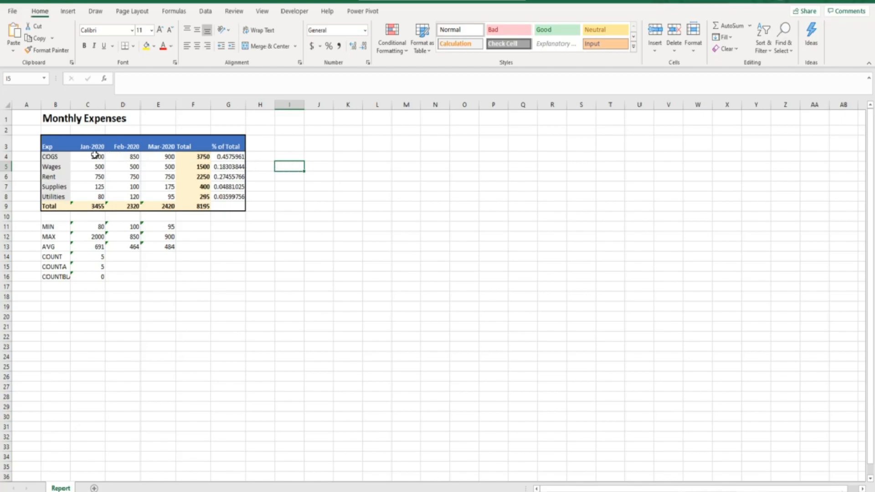
- Add a right border to the expense name column, B3:B9
left_click_drag(55, 145, 55, 207)
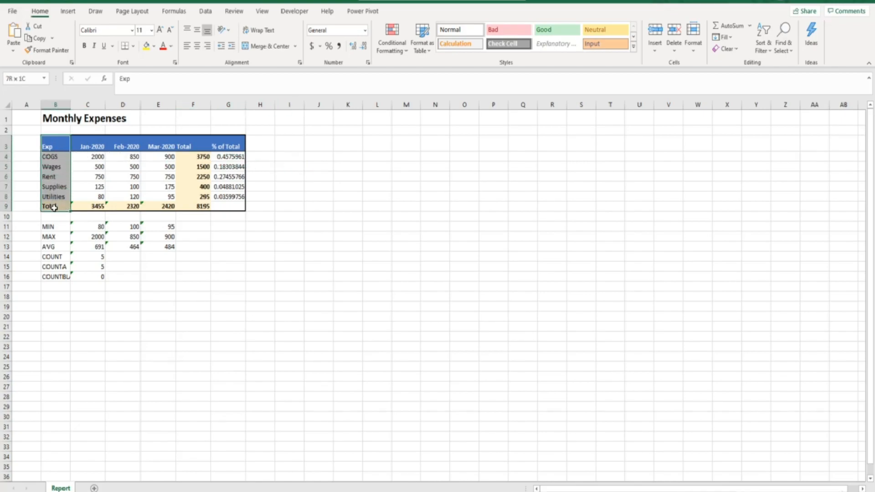
left_click(133, 46)
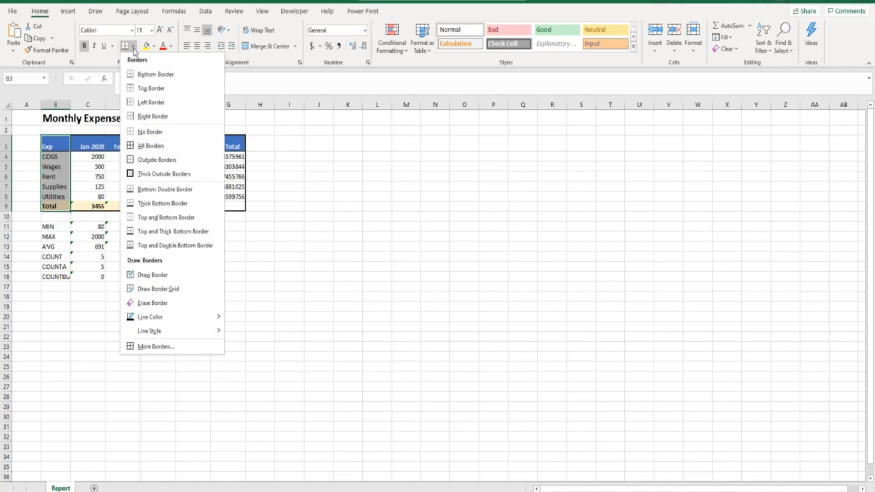
left_click(158, 115)
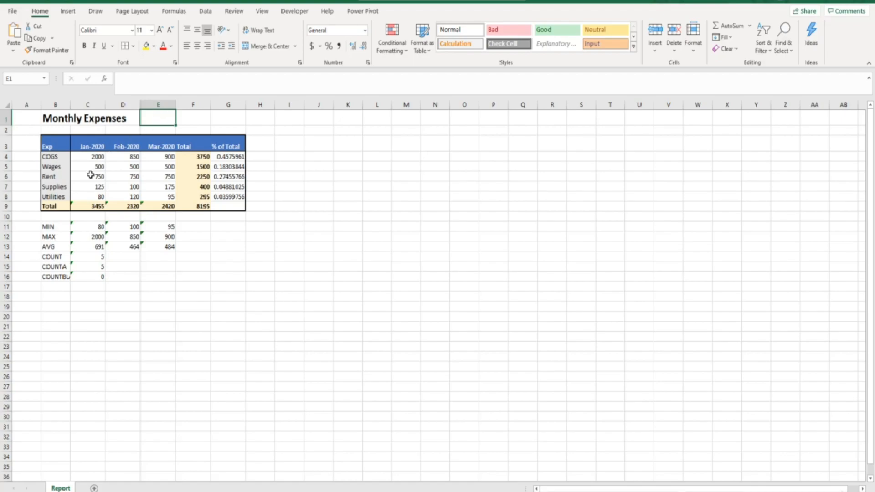
- Add a top border to the Total row, B9:G9
left_click_drag(55, 206, 227, 205)
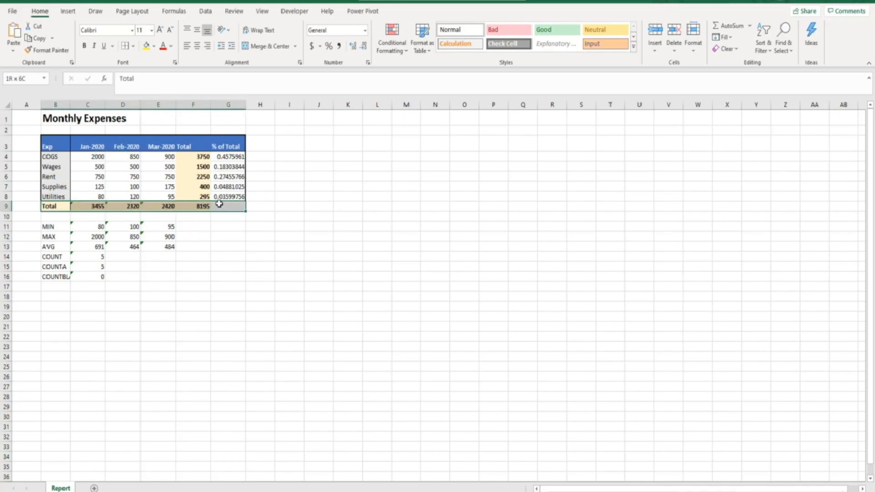
left_click(134, 46)
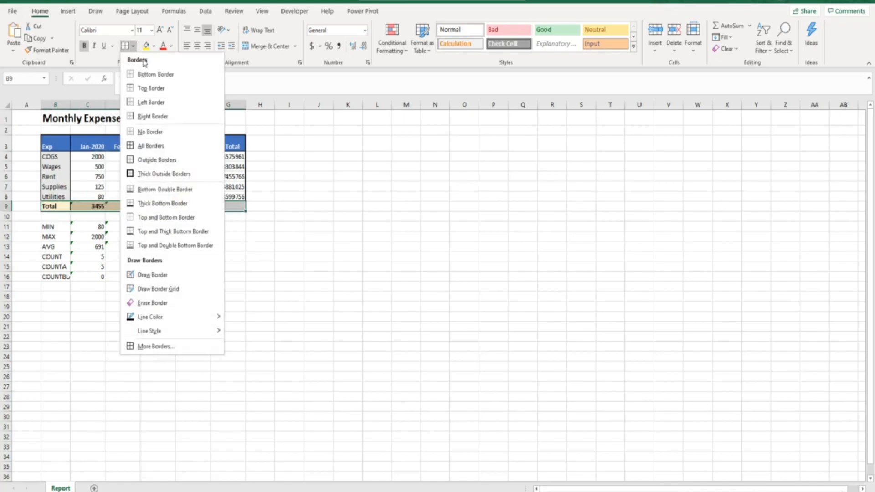
left_click(153, 89)
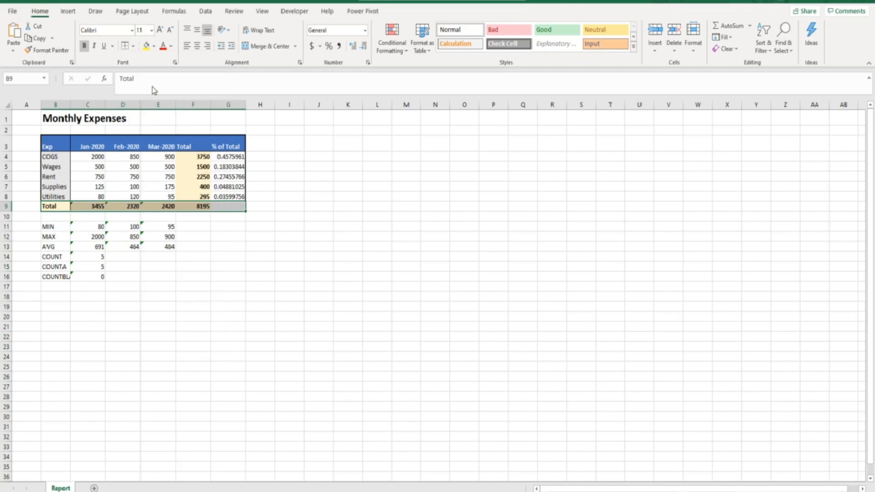
left_click(155, 119)
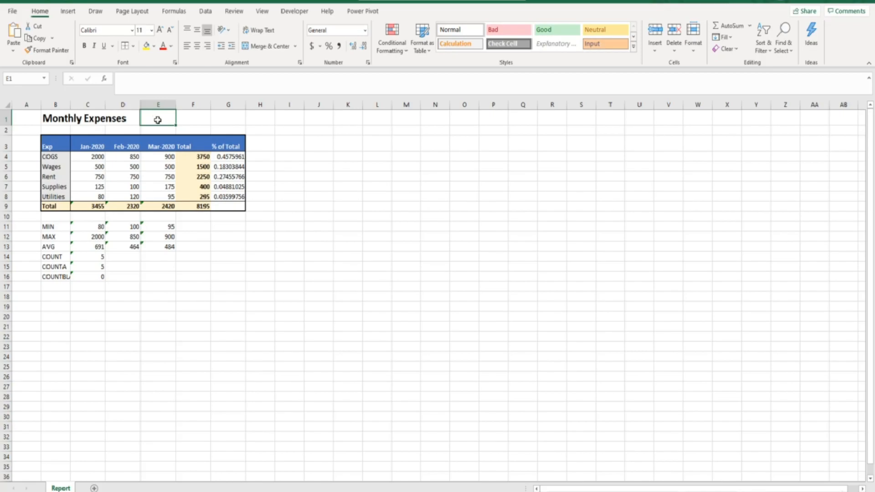
- Format the Total column, F3:F9, with thin solid borders on its left and right sides
left_click_drag(192, 145, 194, 204)
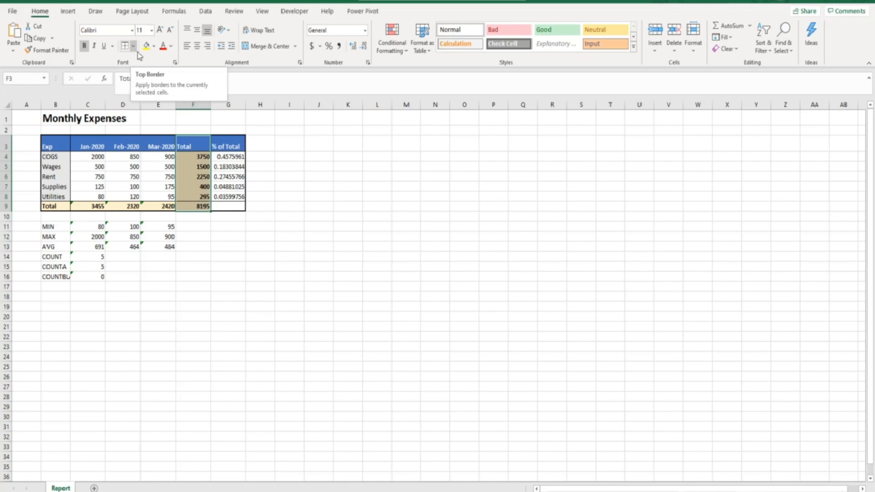
right_click(187, 171)
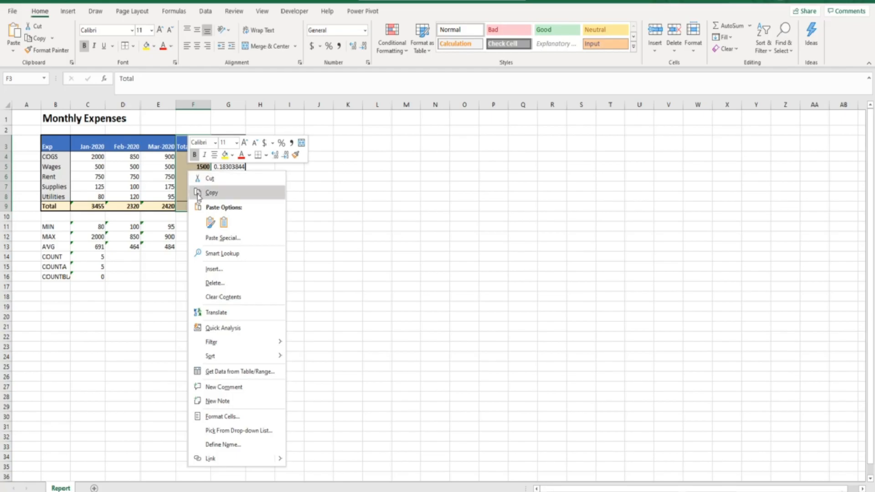
left_click(228, 417)
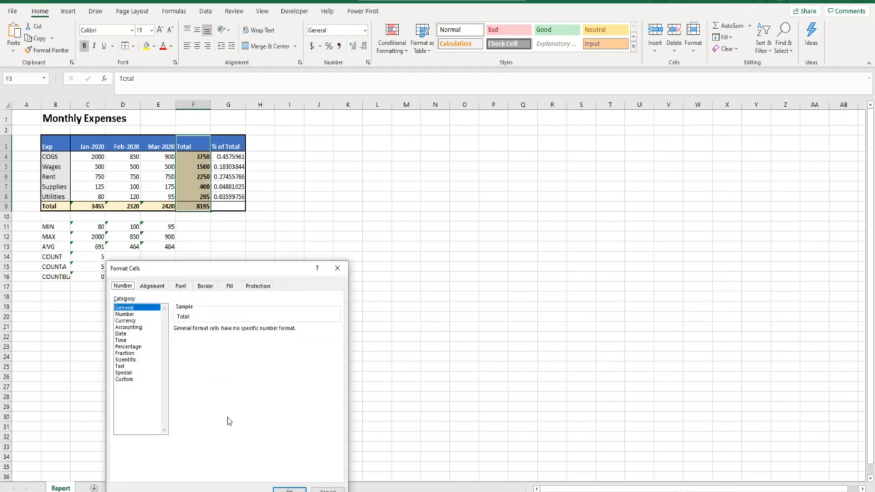
left_click(205, 286)
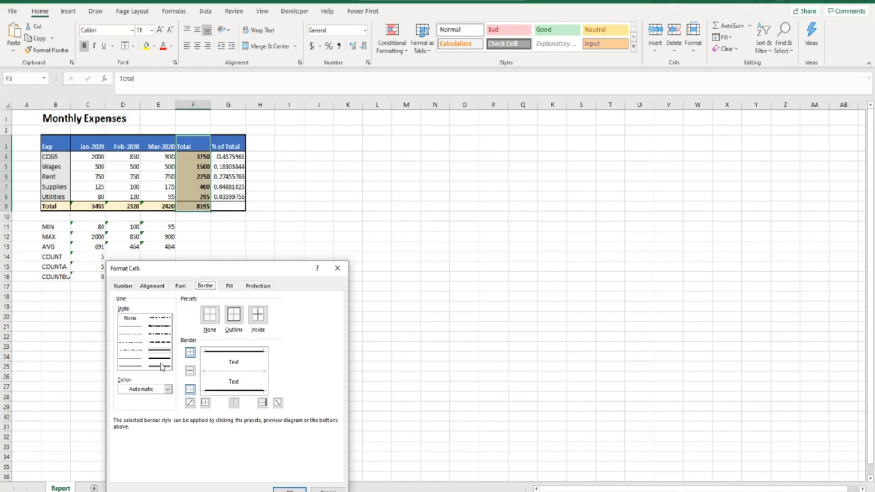
left_click(137, 368)
left_click(132, 369)
left_click(206, 404)
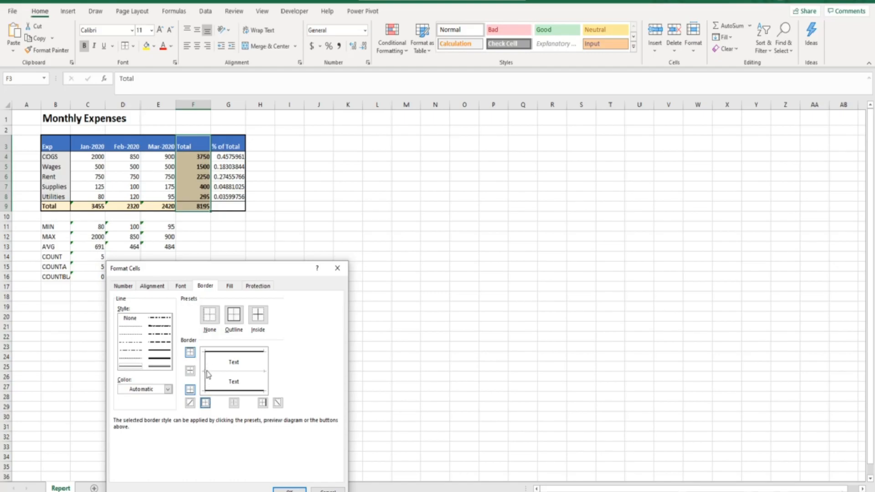
left_click(262, 404)
left_click(290, 490)
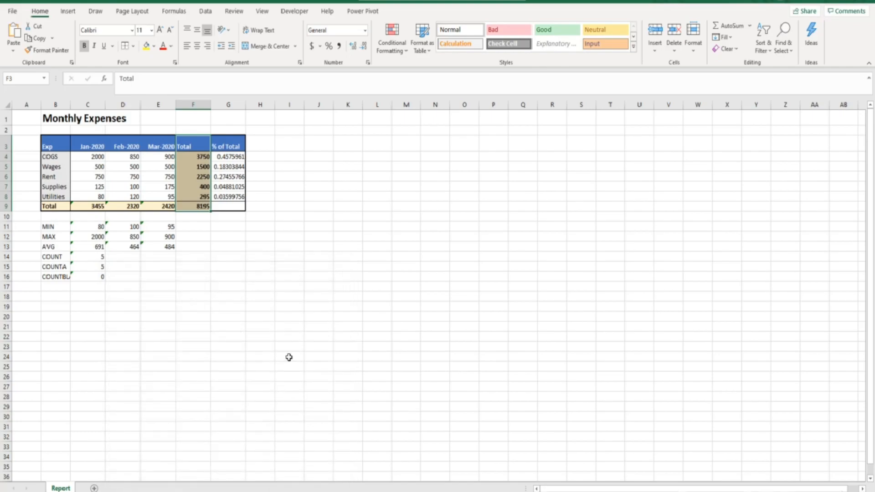
left_click(262, 226)
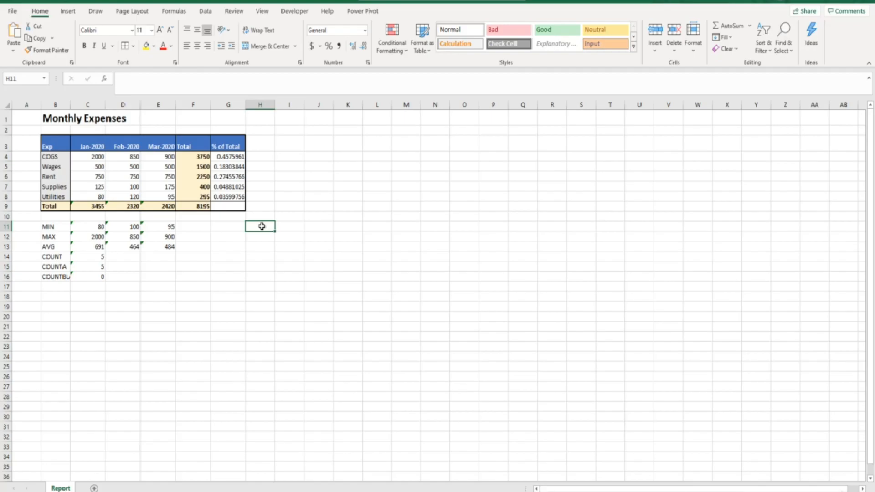
- Open the print preview to check how the Monthly Expenses report looks on the page
left_click(12, 11)
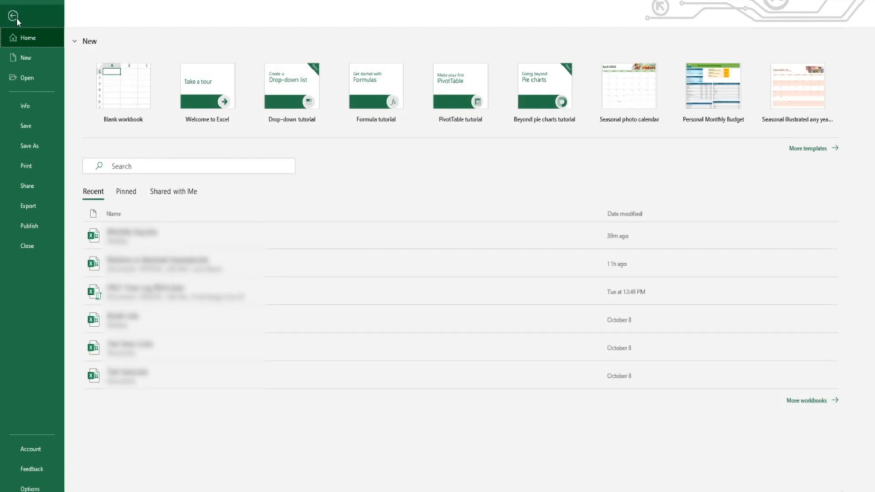
left_click(34, 165)
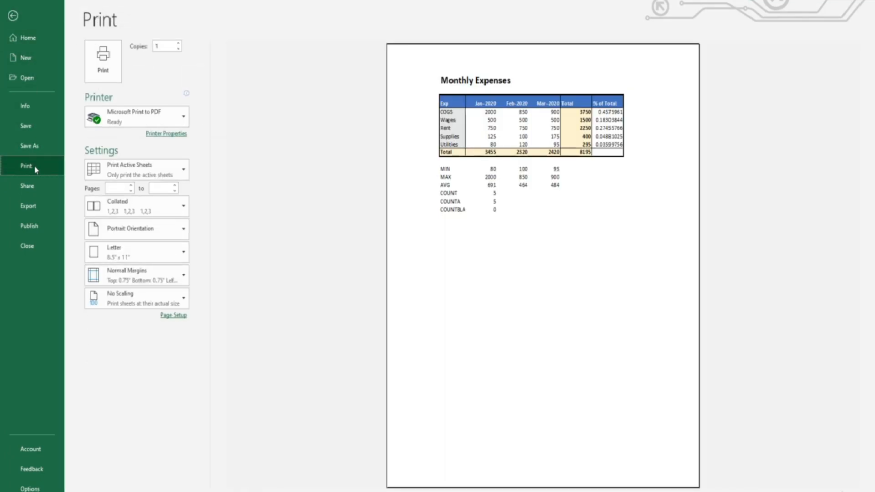